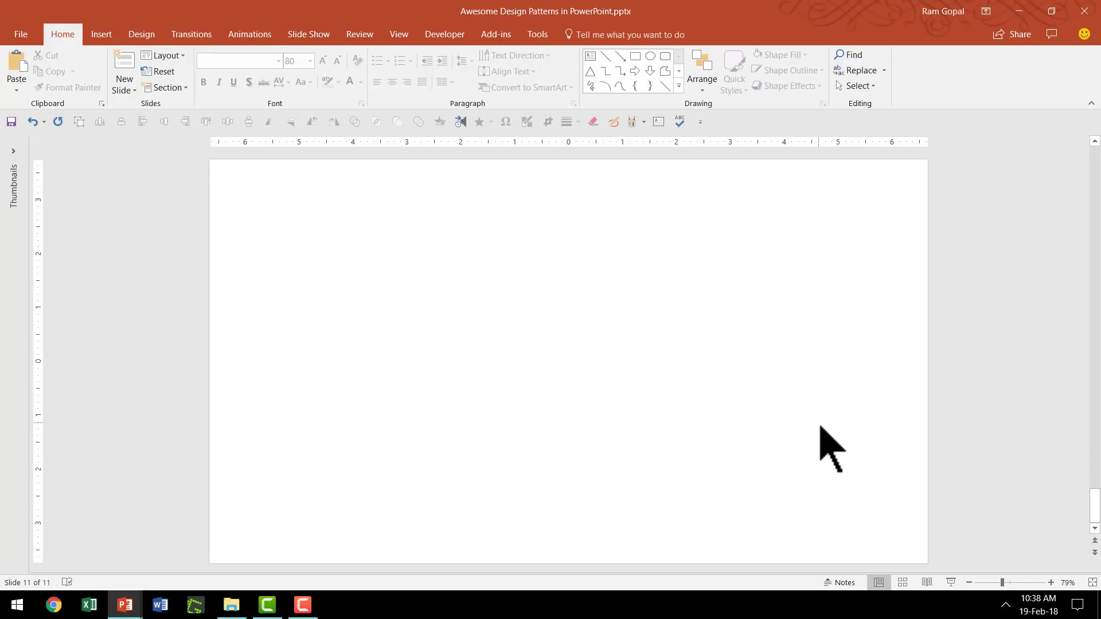
Draw a small oval circle at the slide centre.
click(679, 86)
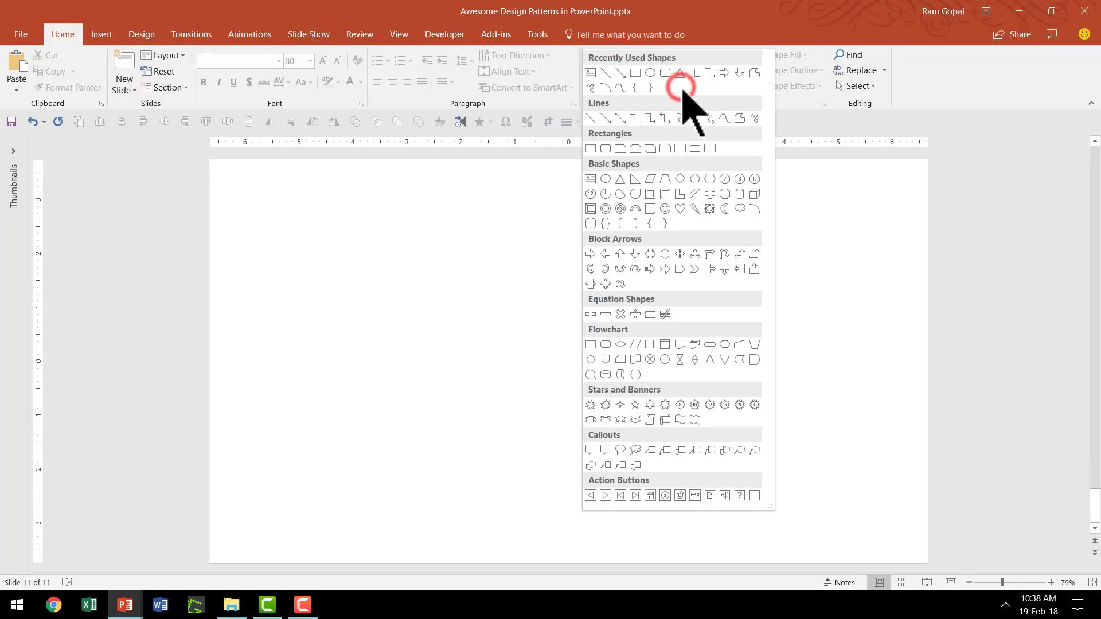
click(606, 179)
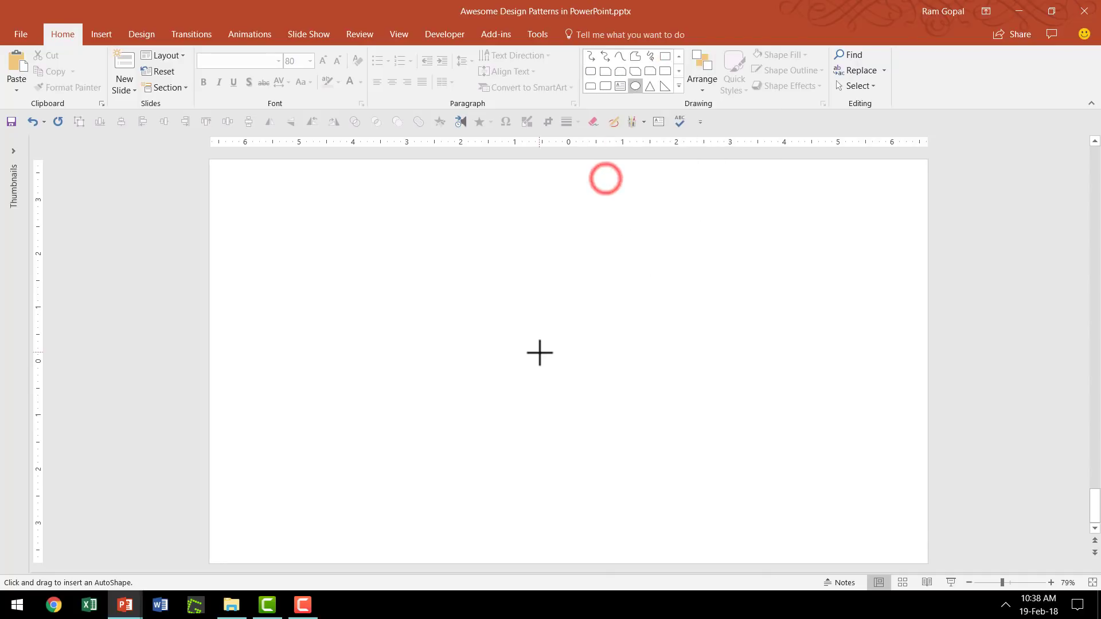
drag(532, 333, 590, 390)
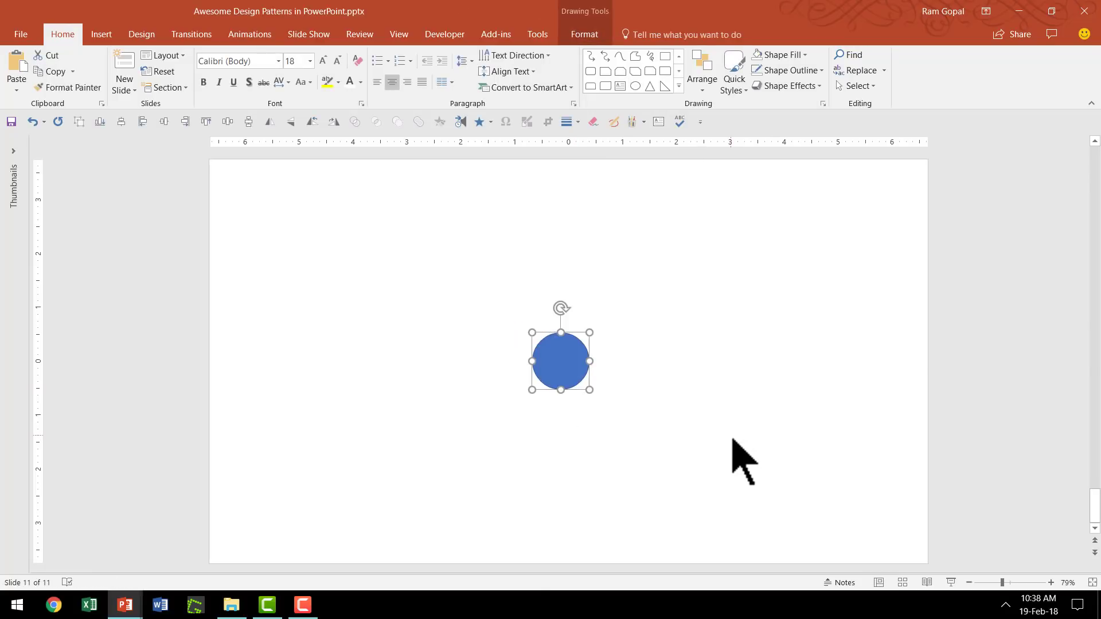
Give the circle no fill and a 3 pt black outline.
click(783, 55)
click(785, 177)
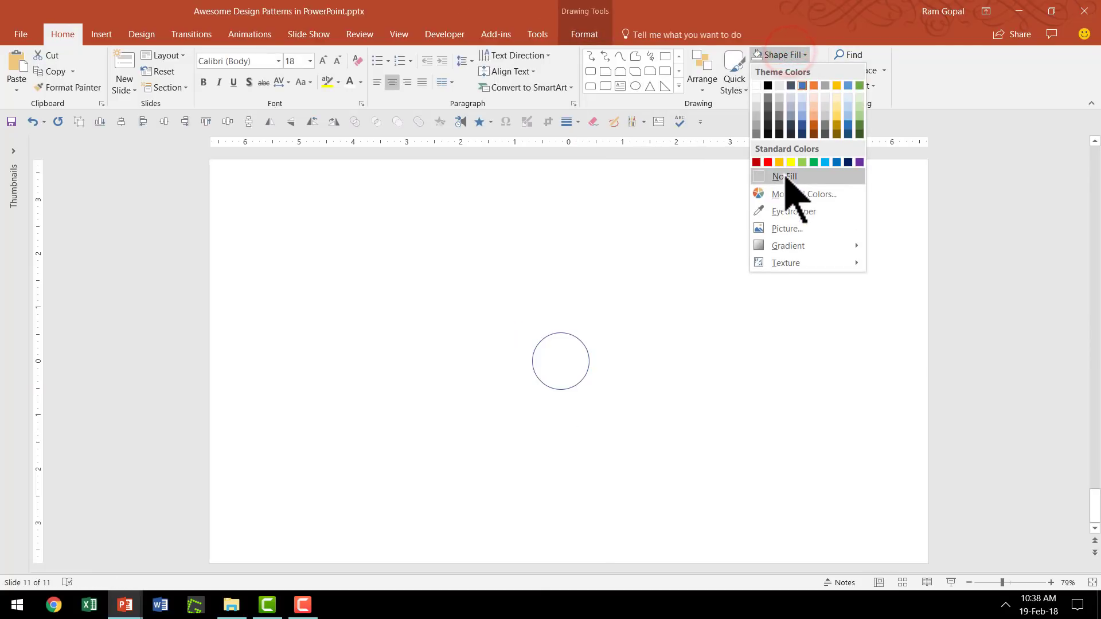
click(785, 177)
click(791, 70)
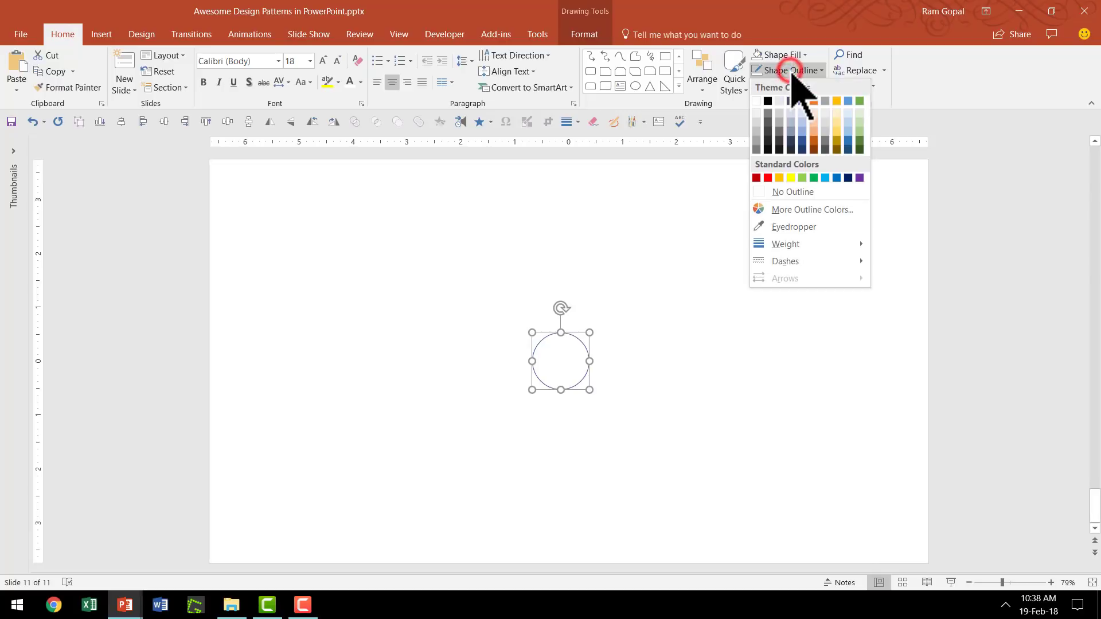
click(783, 244)
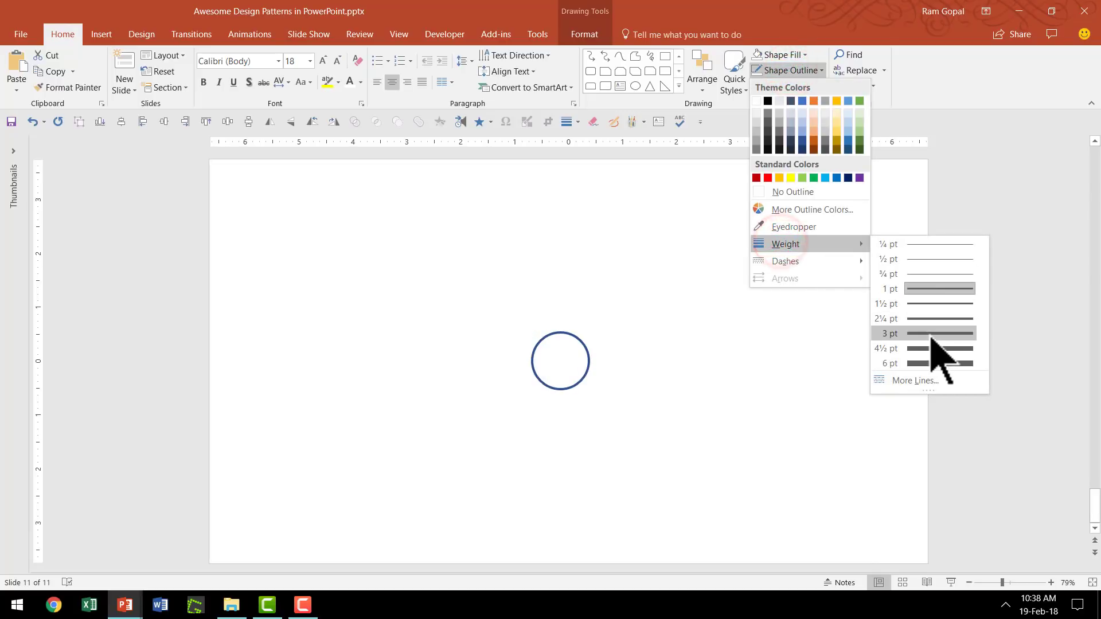
click(930, 334)
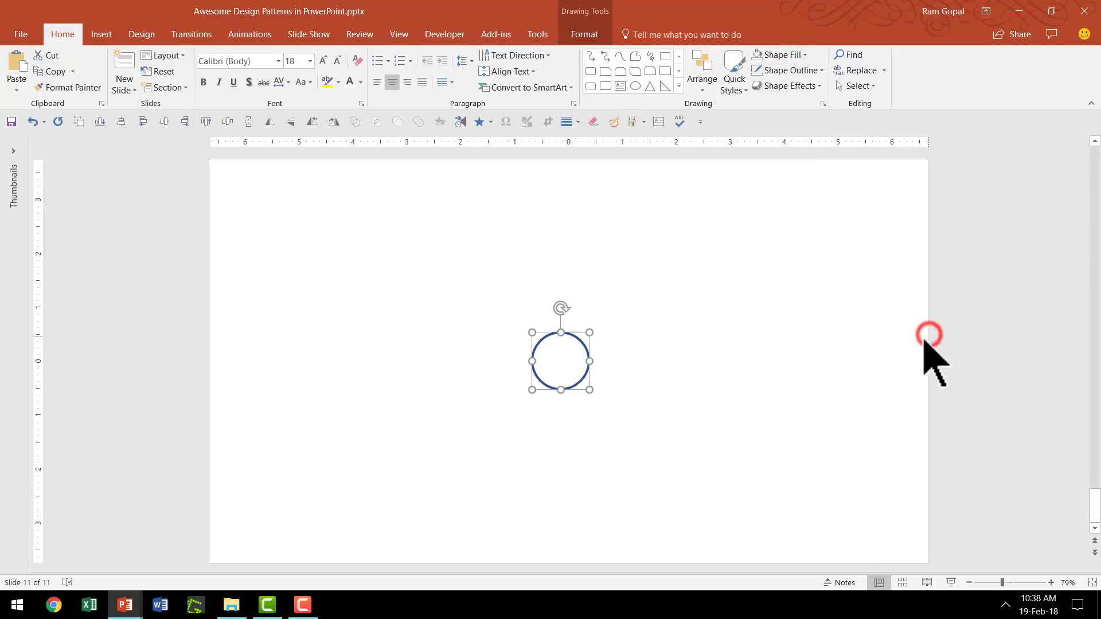
click(789, 70)
click(767, 101)
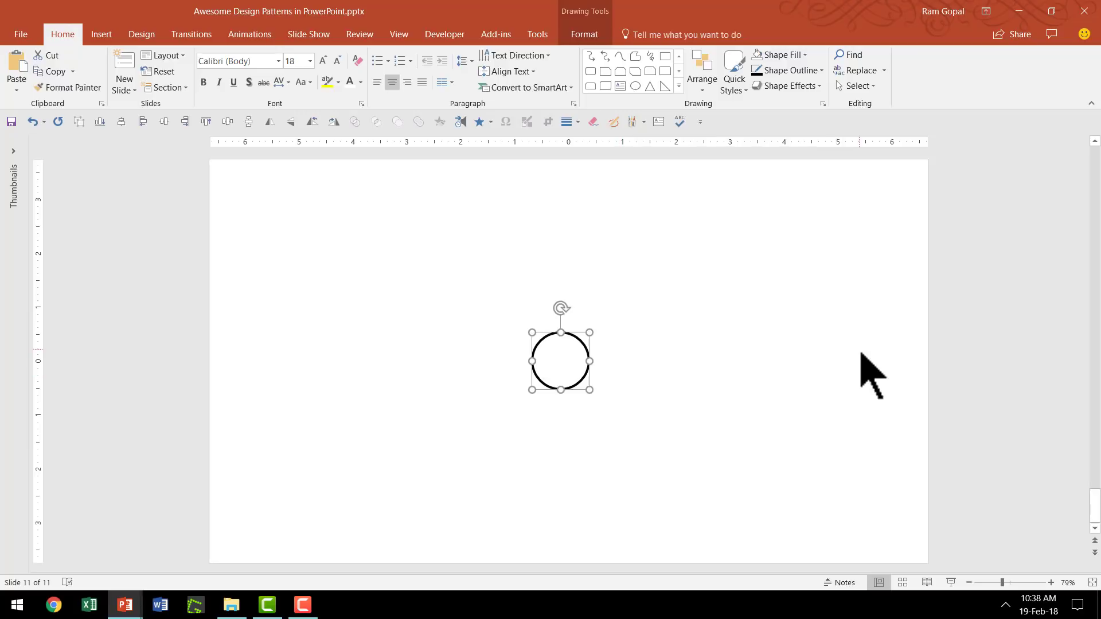
Duplicate the circle with Ctrl+D and align the copy exactly over the original.
key(ctrl+d)
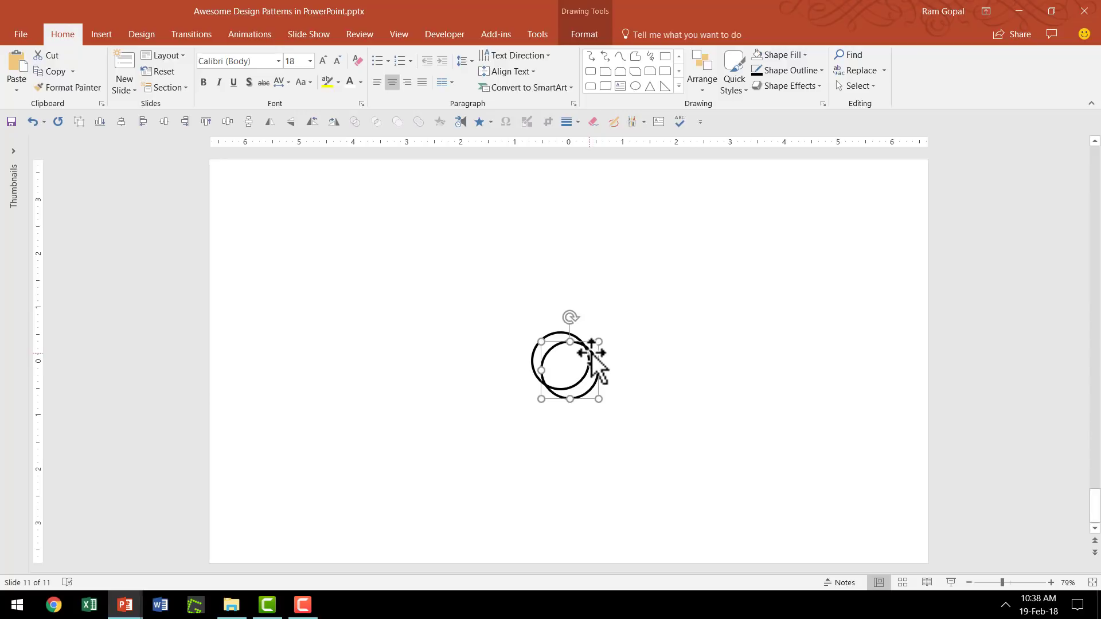
drag(592, 352, 573, 335)
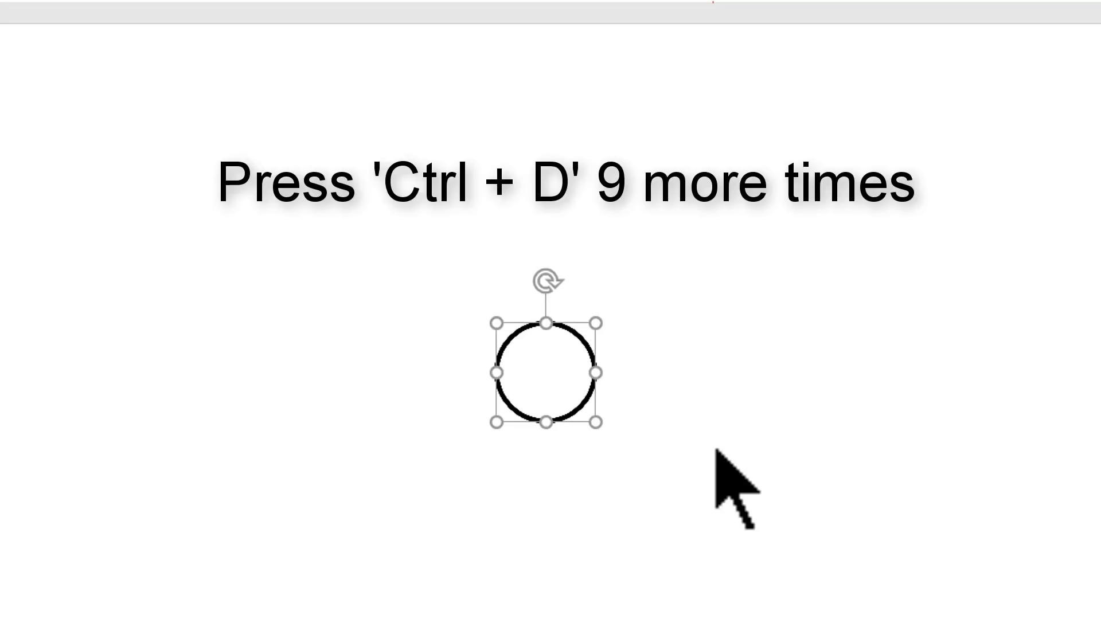
click(717, 503)
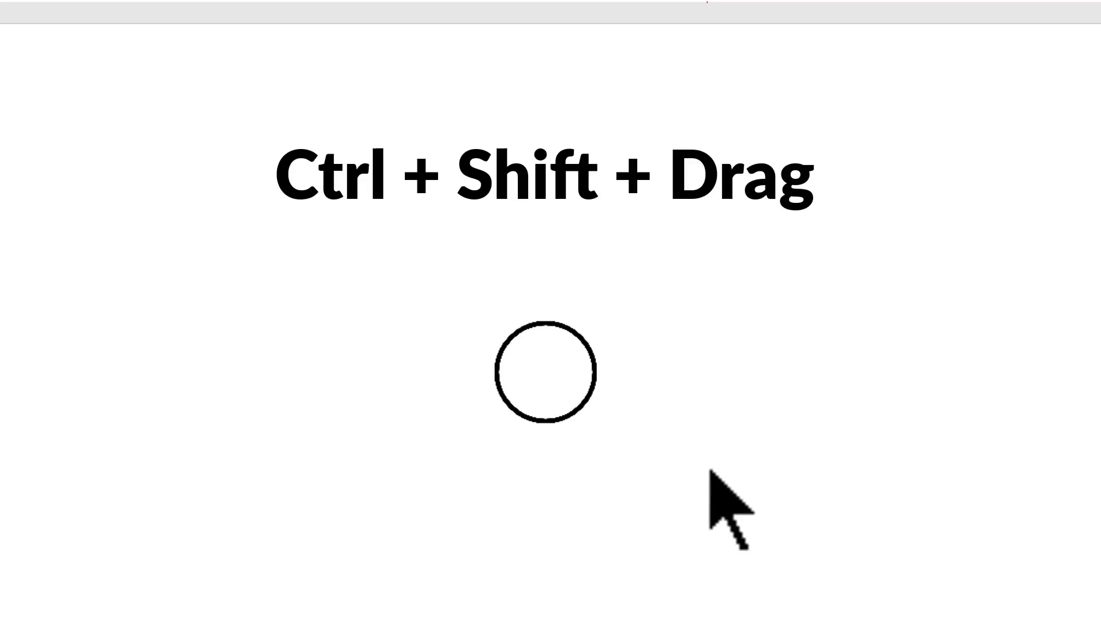
Enlarge the first four stacked copies from the centre into concentric rings.
drag(585, 405, 607, 440)
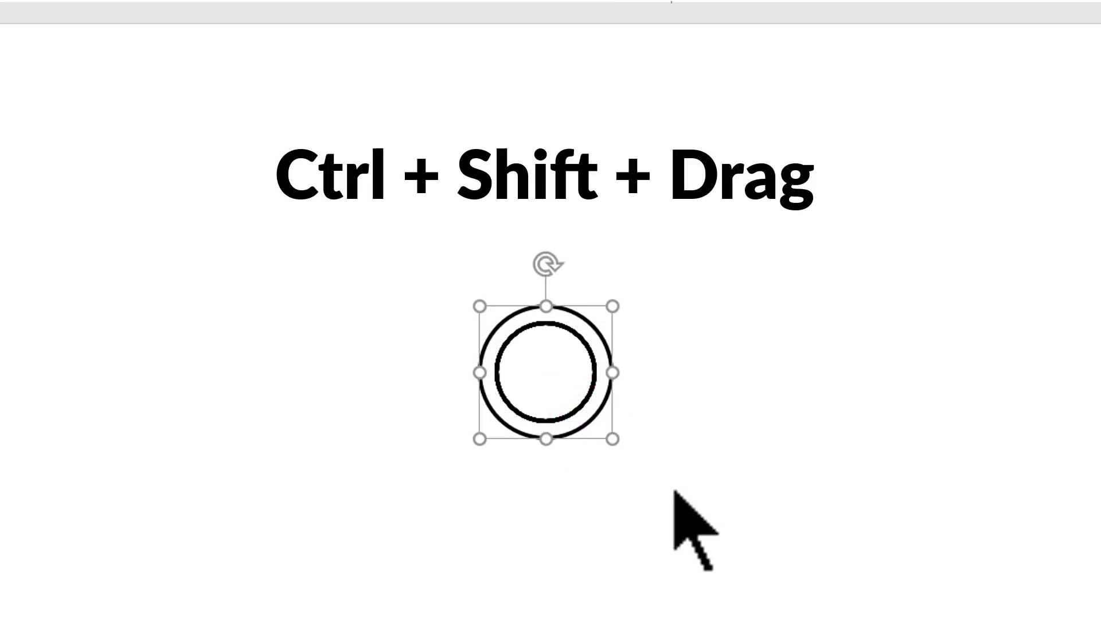
click(596, 363)
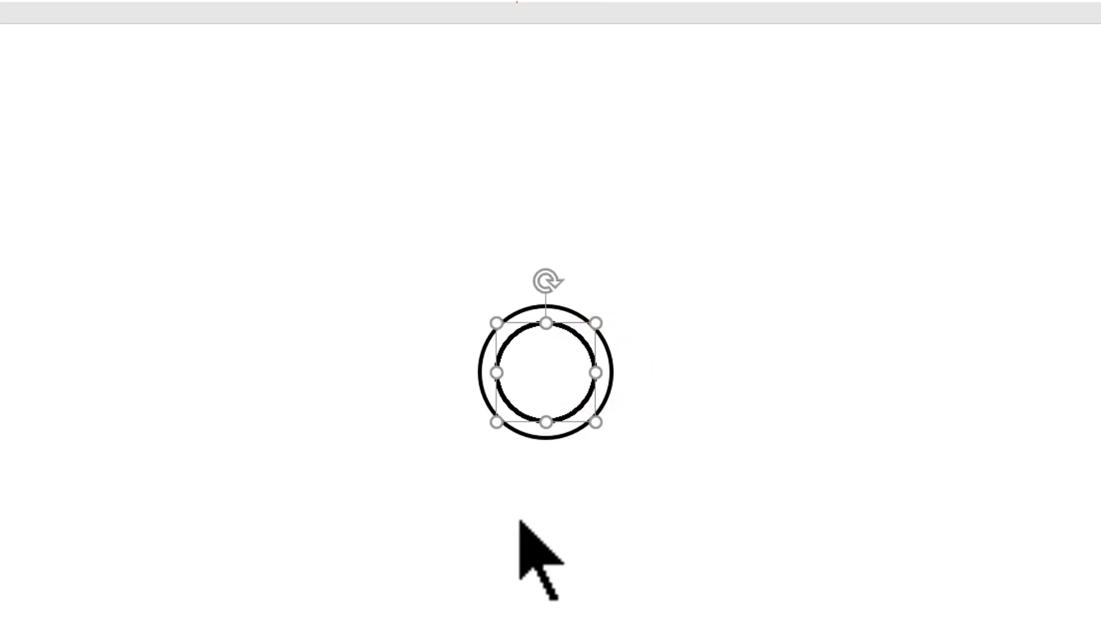
drag(596, 422, 628, 454)
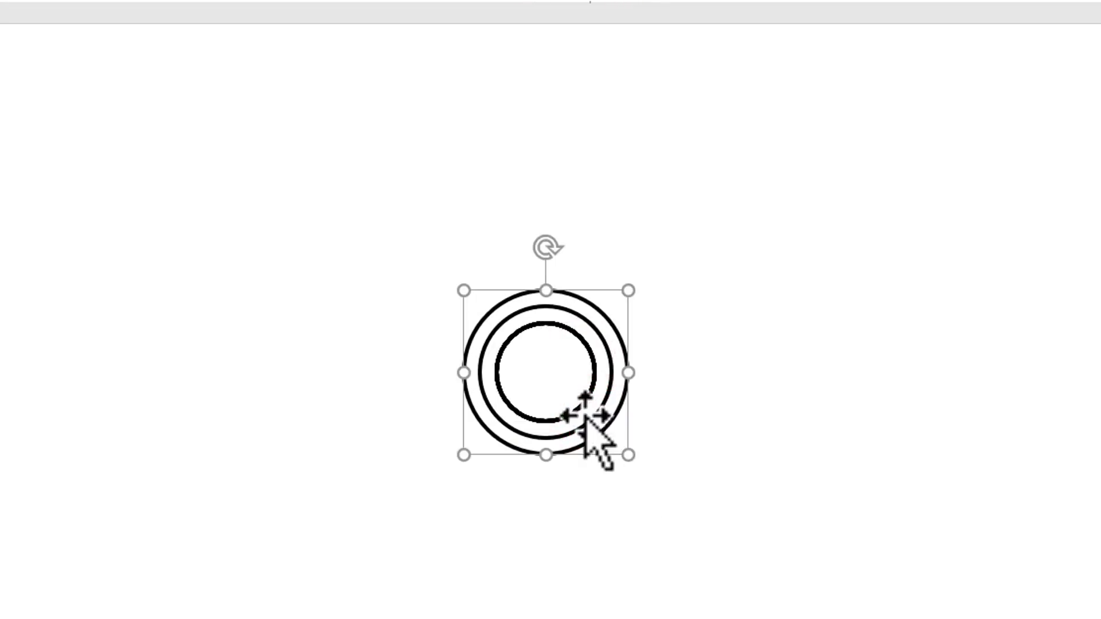
click(590, 377)
drag(596, 422, 631, 474)
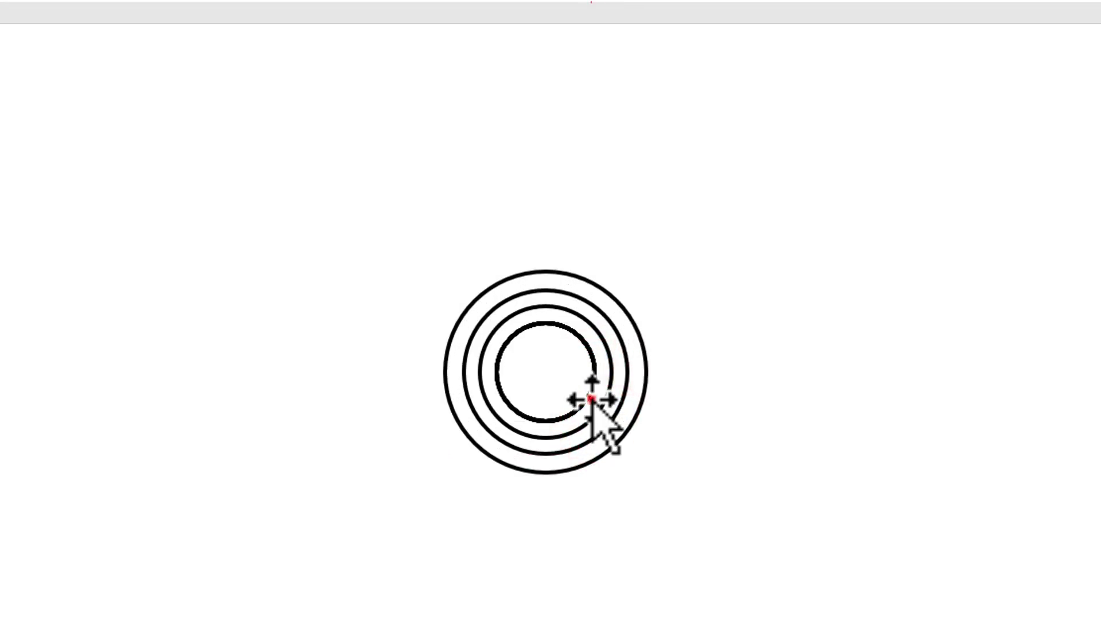
click(591, 396)
drag(592, 419, 634, 497)
Enlarge the remaining copies into wider rings, ending with the outermost ring.
click(590, 395)
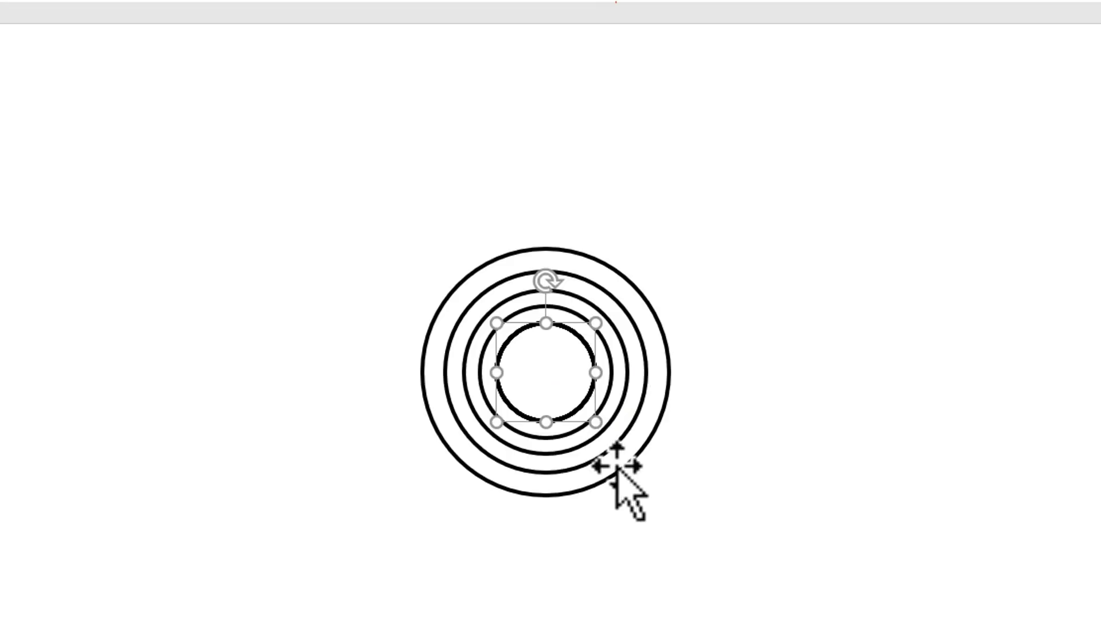
drag(598, 425, 622, 464)
click(590, 395)
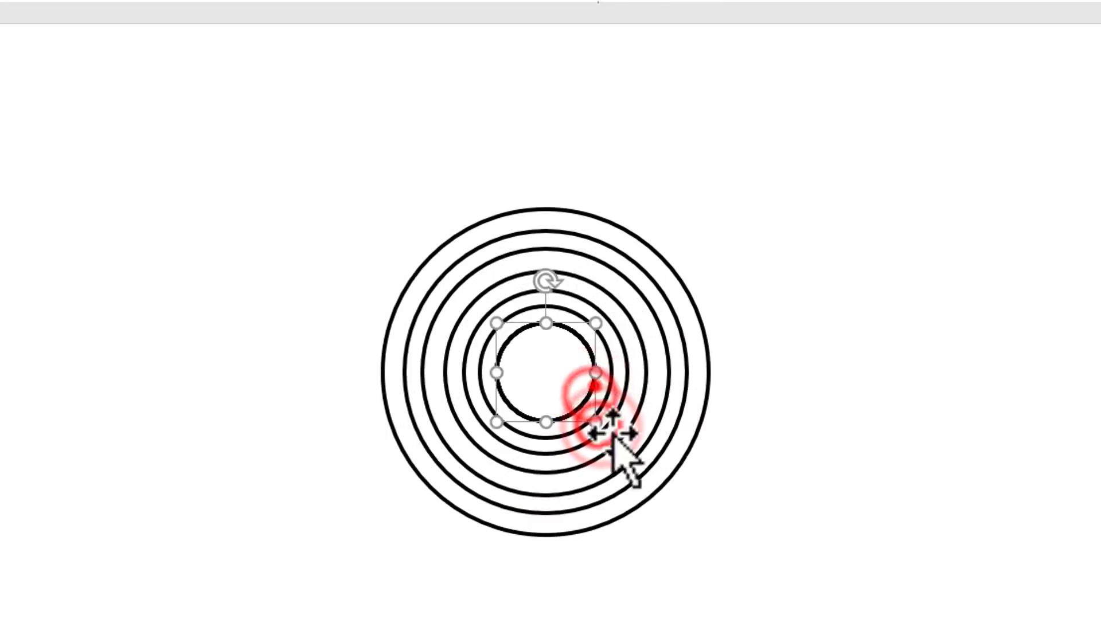
click(590, 395)
drag(598, 425, 720, 589)
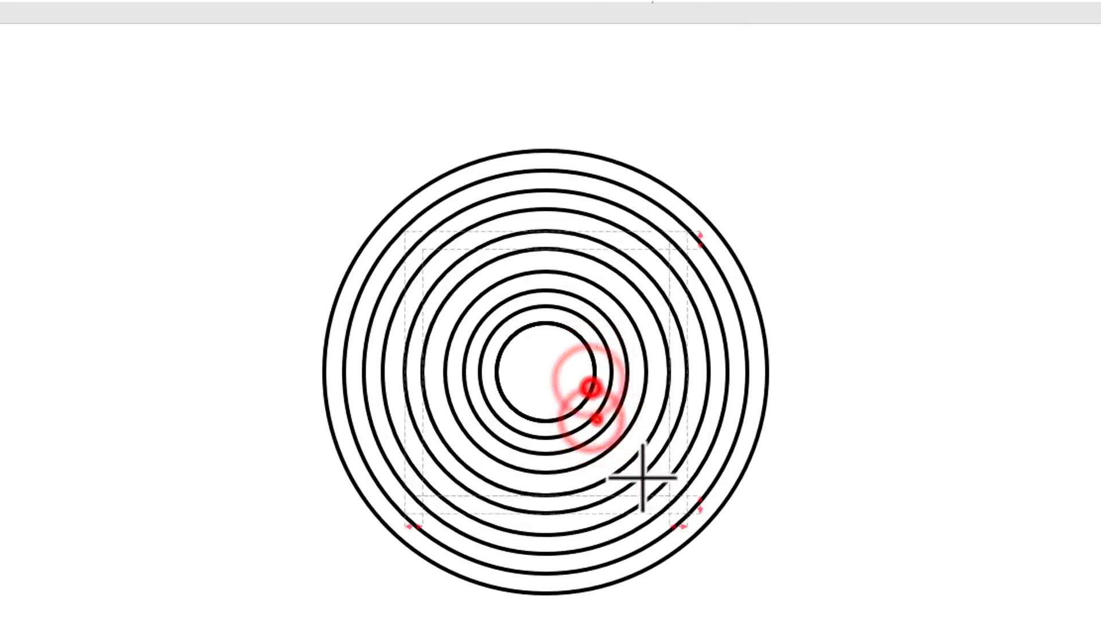
click(590, 390)
drag(598, 425, 771, 613)
click(877, 563)
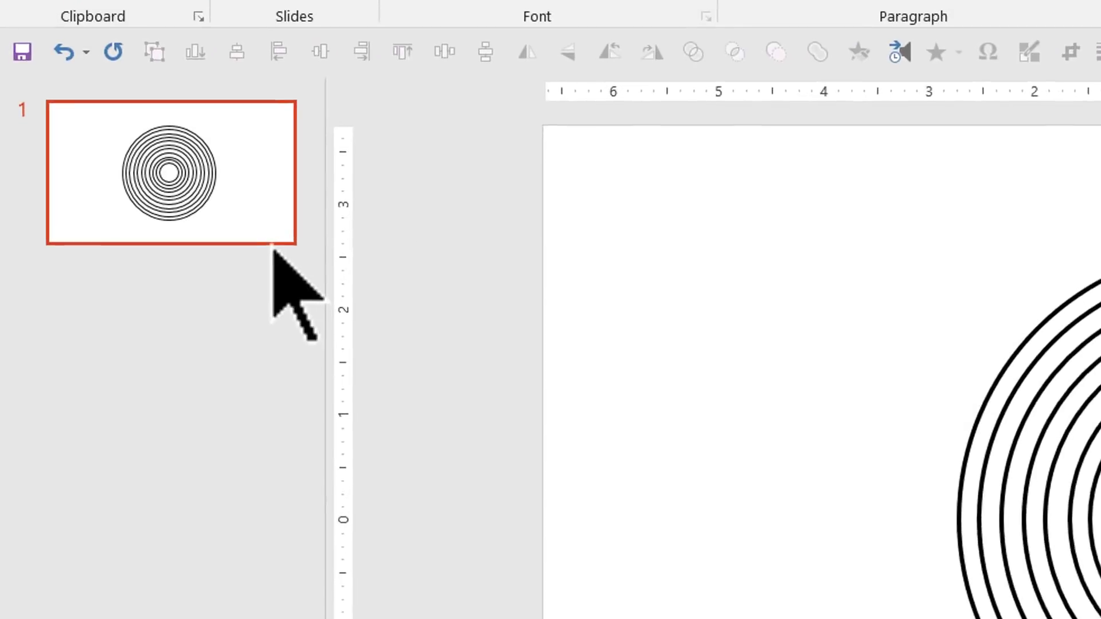
Duplicate slide 1 and change all the circles on the copy into 24-Point Stars.
right_click(138, 212)
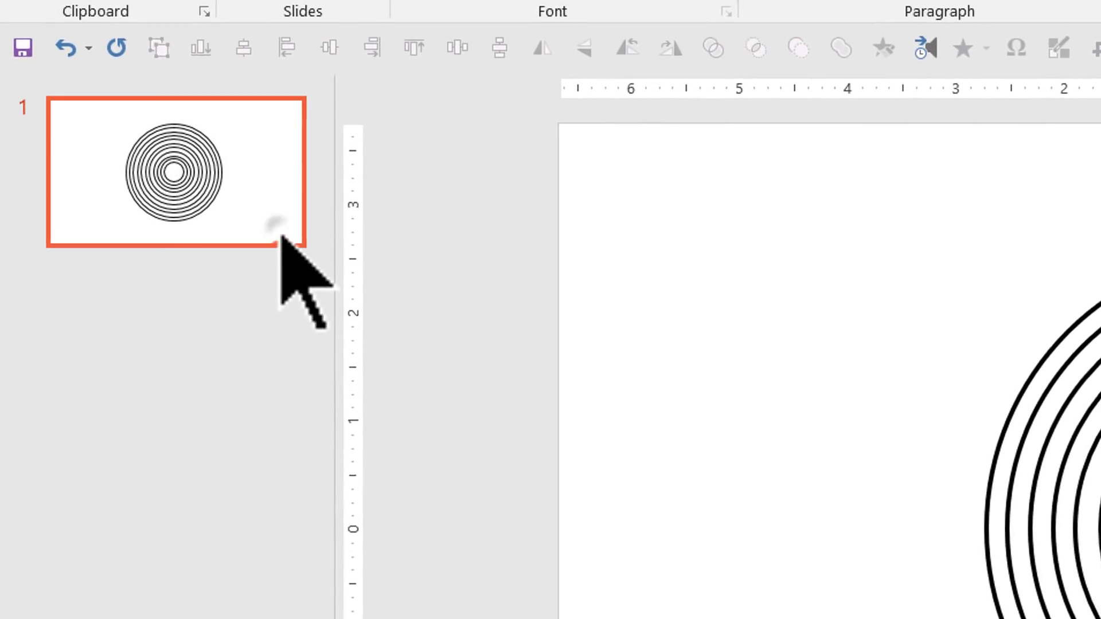
click(400, 431)
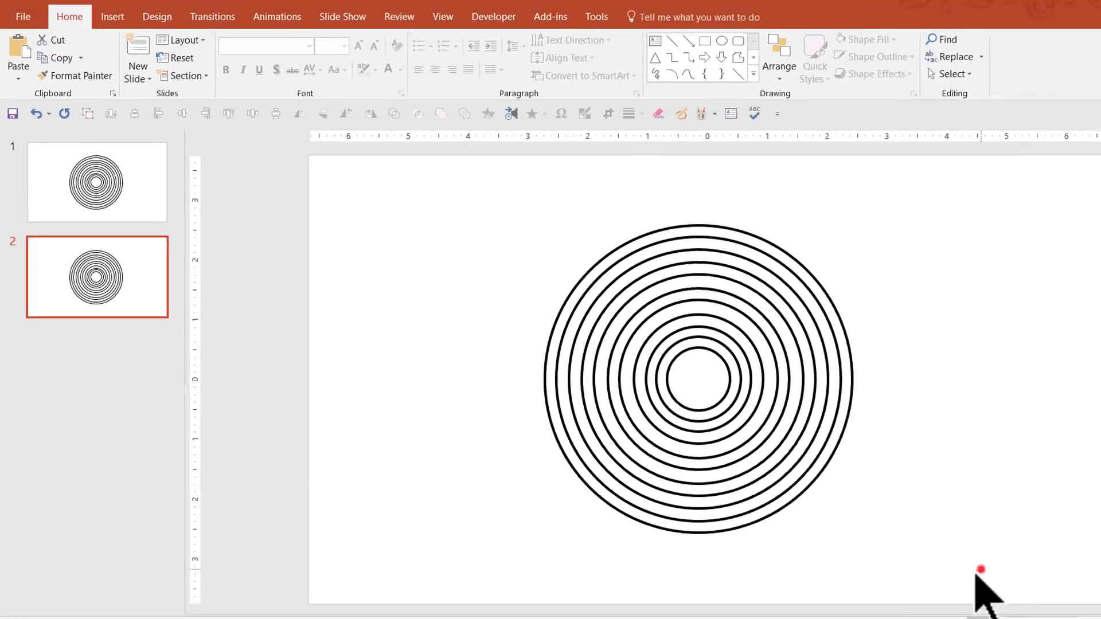
drag(884, 531, 380, 180)
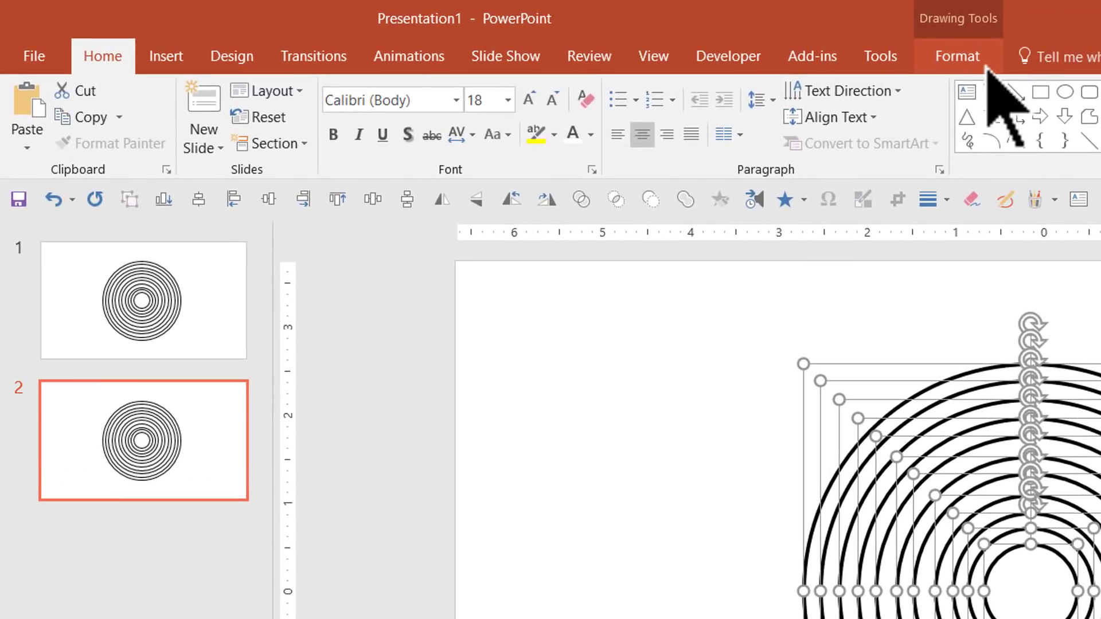
click(598, 34)
click(252, 89)
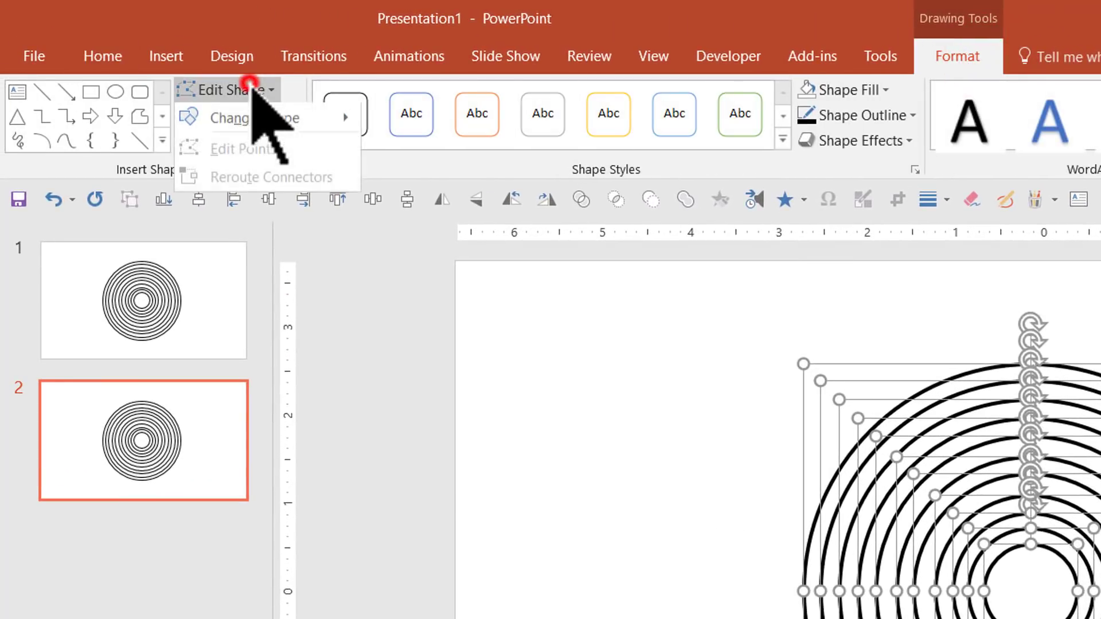
click(260, 117)
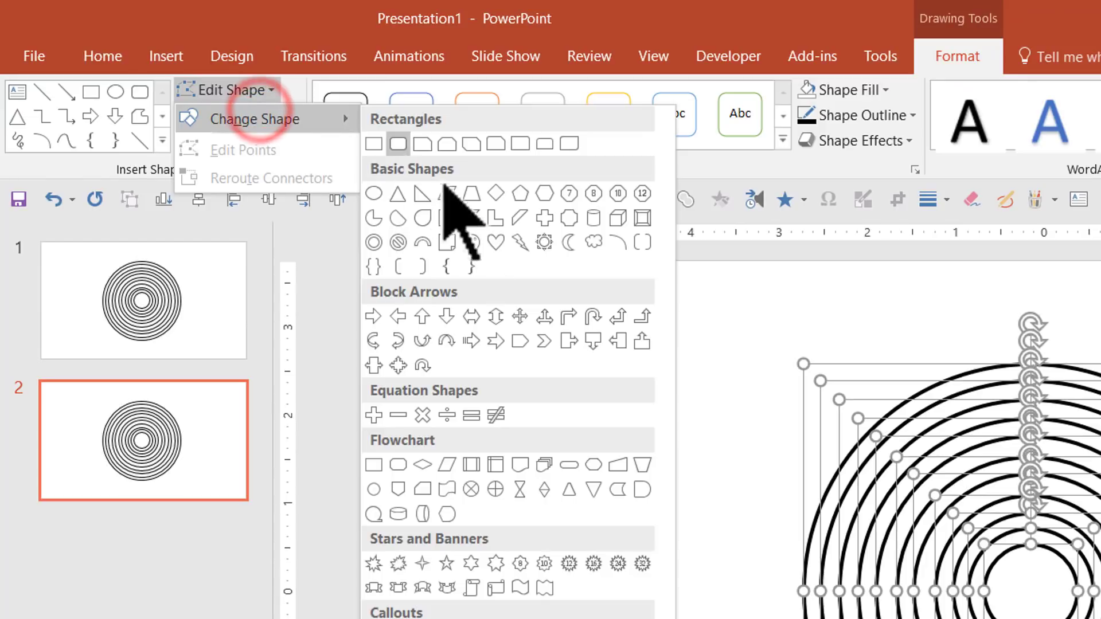
click(618, 565)
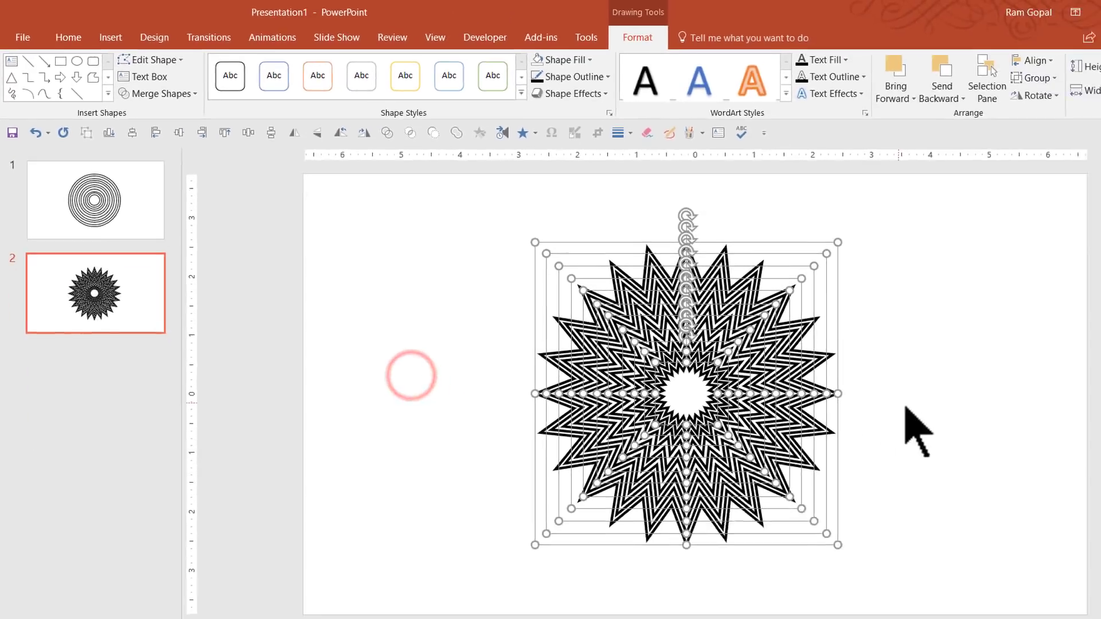
click(860, 369)
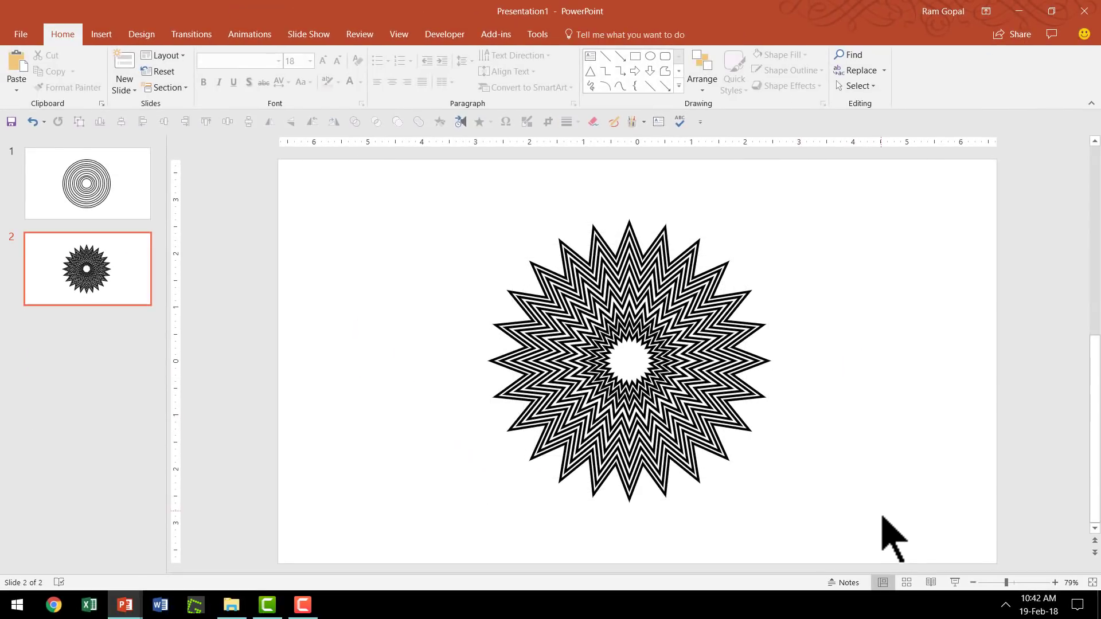
Outline all the nested stars in Dark Red.
drag(854, 536, 363, 211)
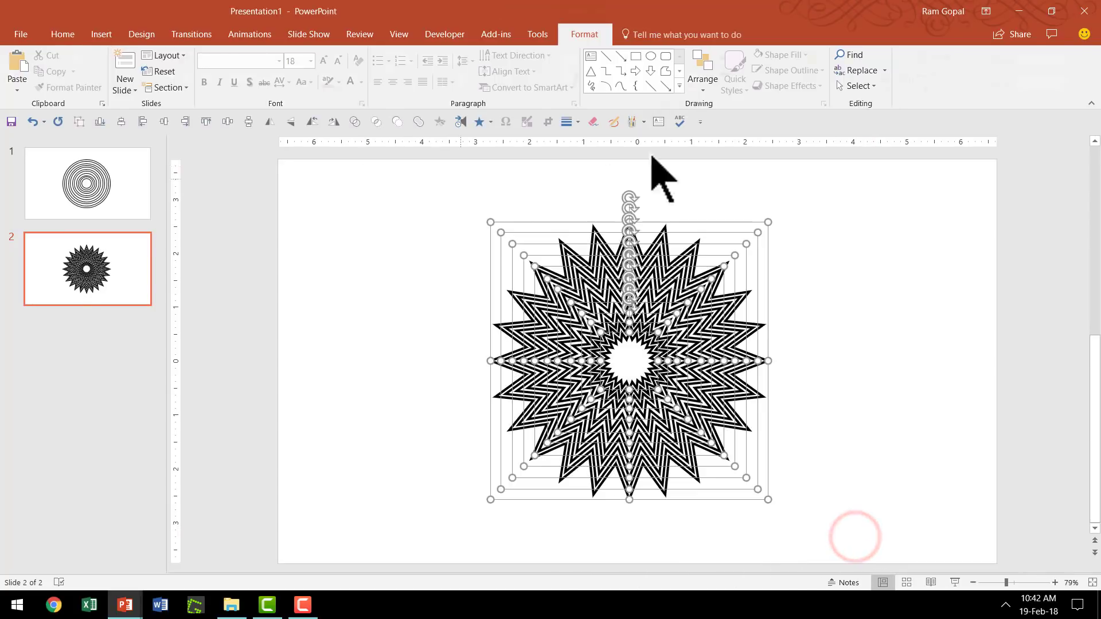
click(584, 34)
click(553, 72)
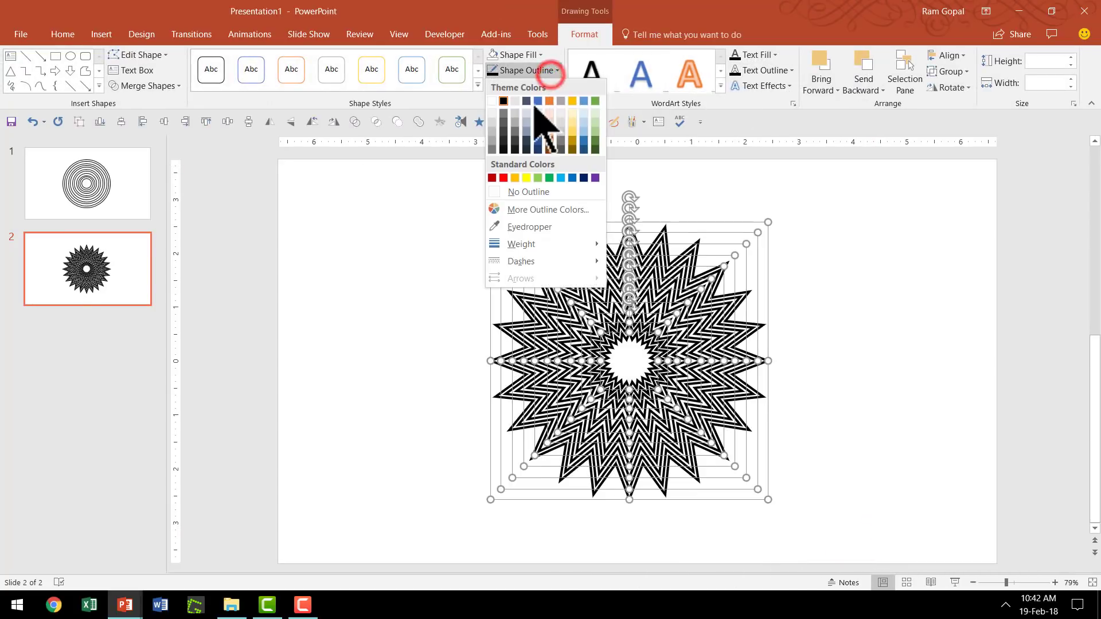
click(493, 177)
Cut the red stars and paste them back onto the slide as a picture.
right_click(712, 284)
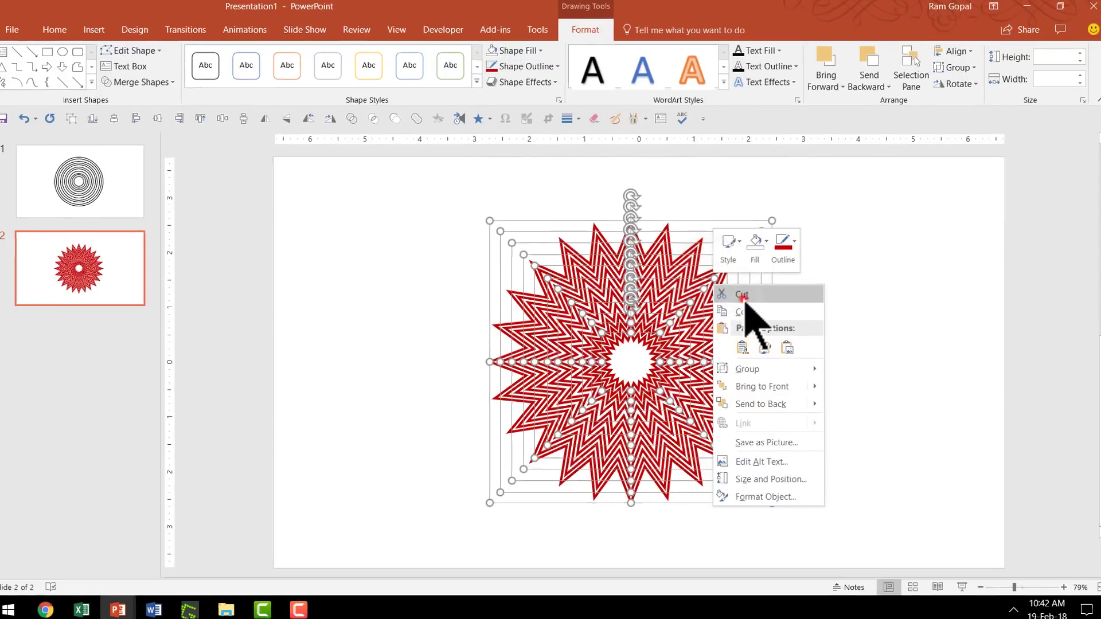
click(742, 295)
right_click(445, 249)
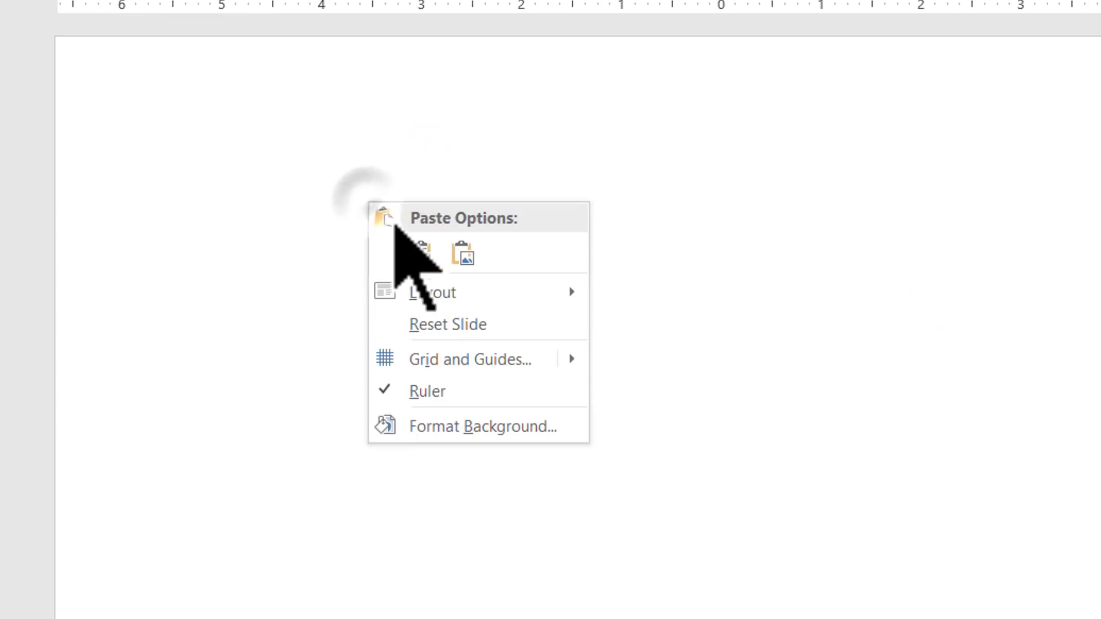
click(479, 257)
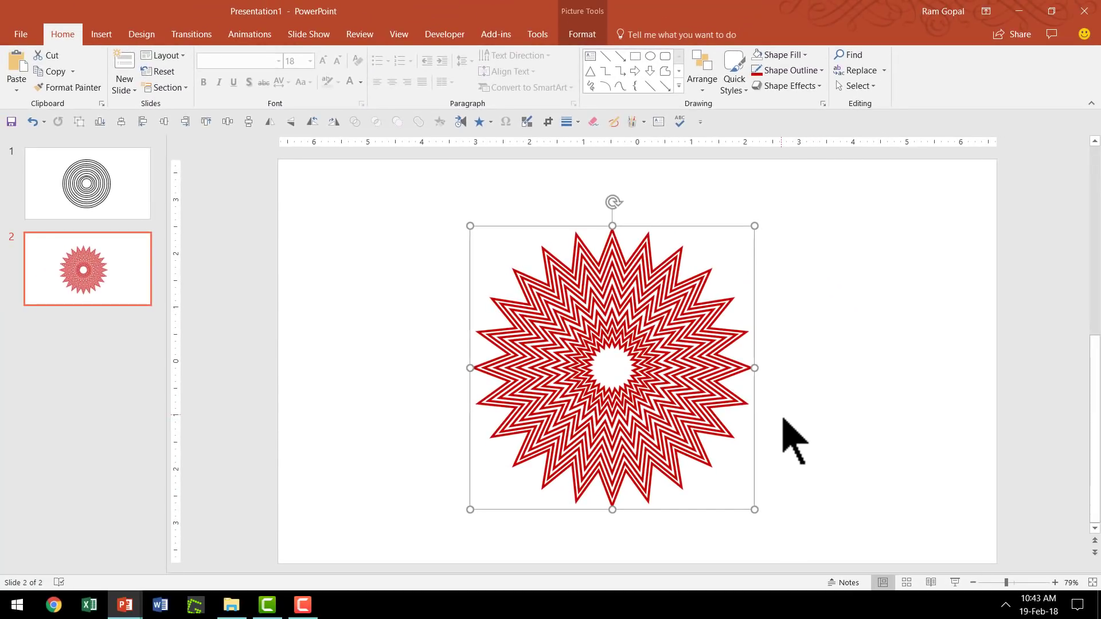
Crop the star picture to its top-right quarter and place it in the bottom-left corner.
click(586, 30)
click(945, 67)
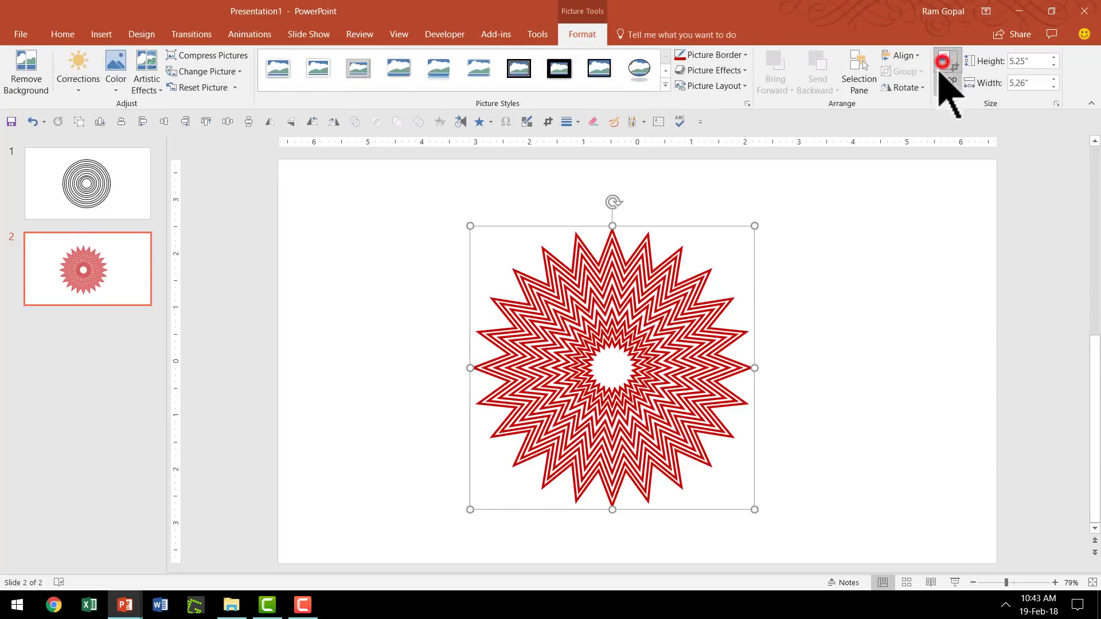
drag(469, 368, 612, 378)
drag(683, 510, 670, 373)
click(833, 432)
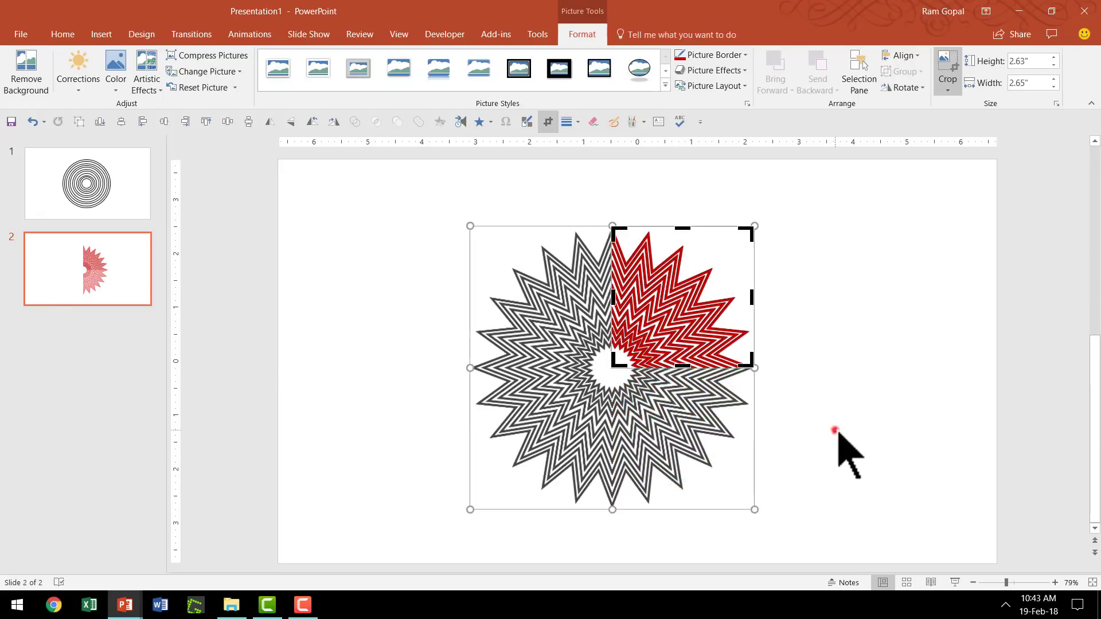
drag(659, 305, 326, 497)
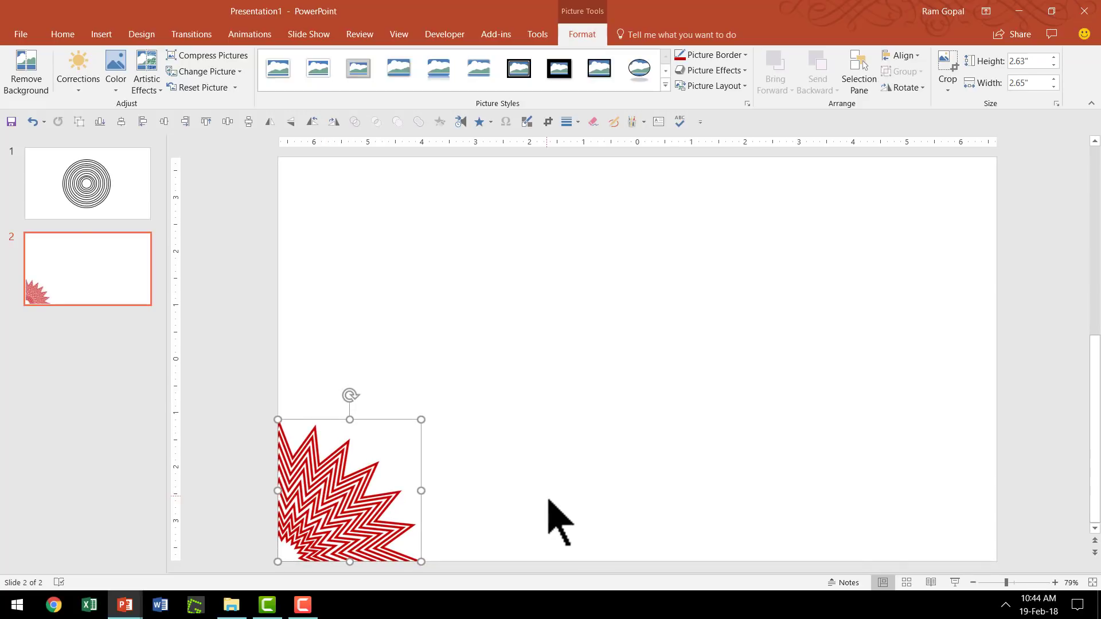
Copy the star quarter and flip the copy both horizontally and vertically.
key(ctrl+c)
key(ctrl+v)
drag(355, 502, 777, 373)
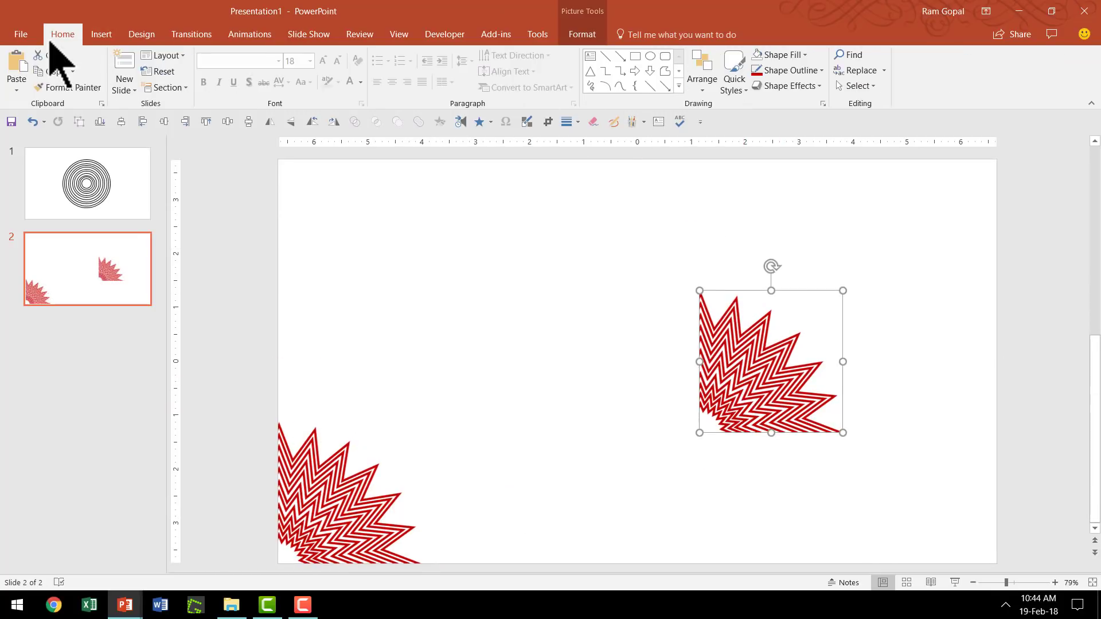
click(706, 74)
click(753, 290)
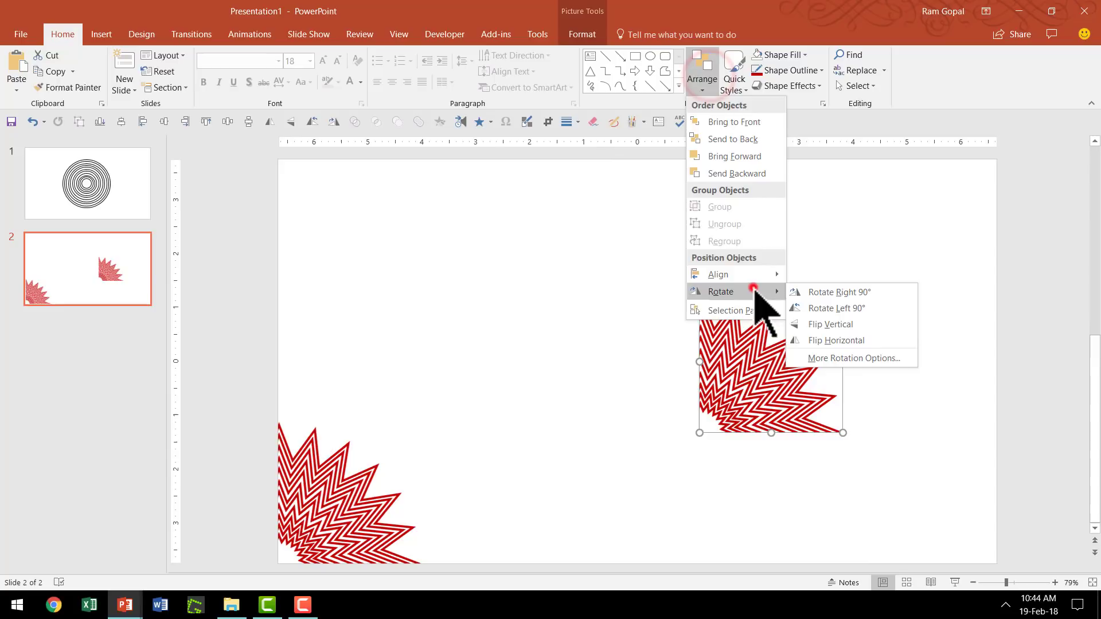
click(860, 344)
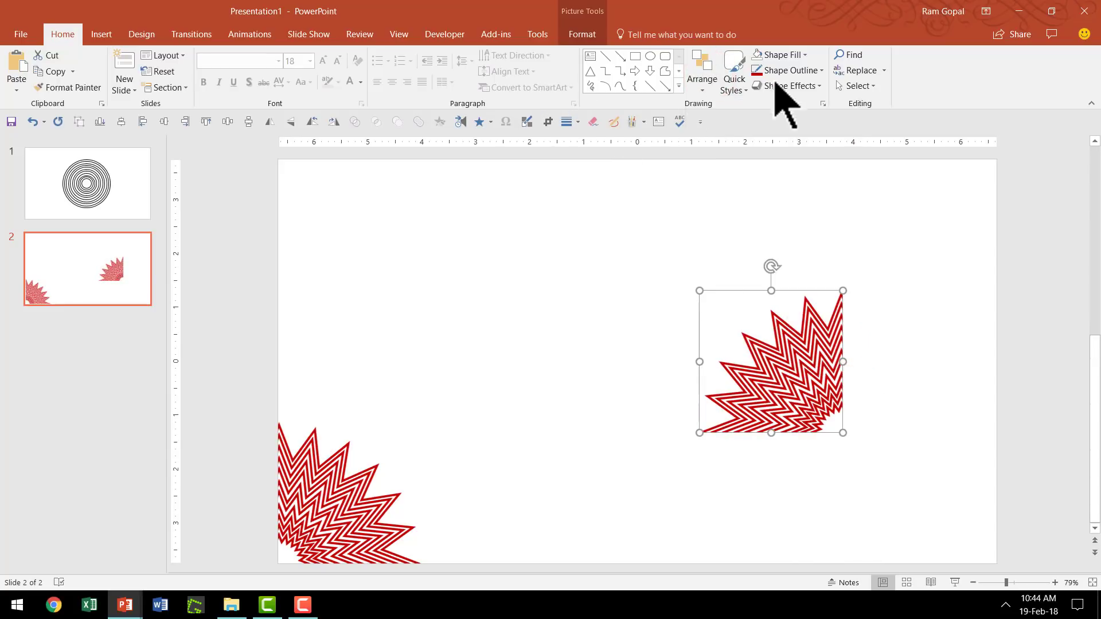
click(701, 74)
click(756, 291)
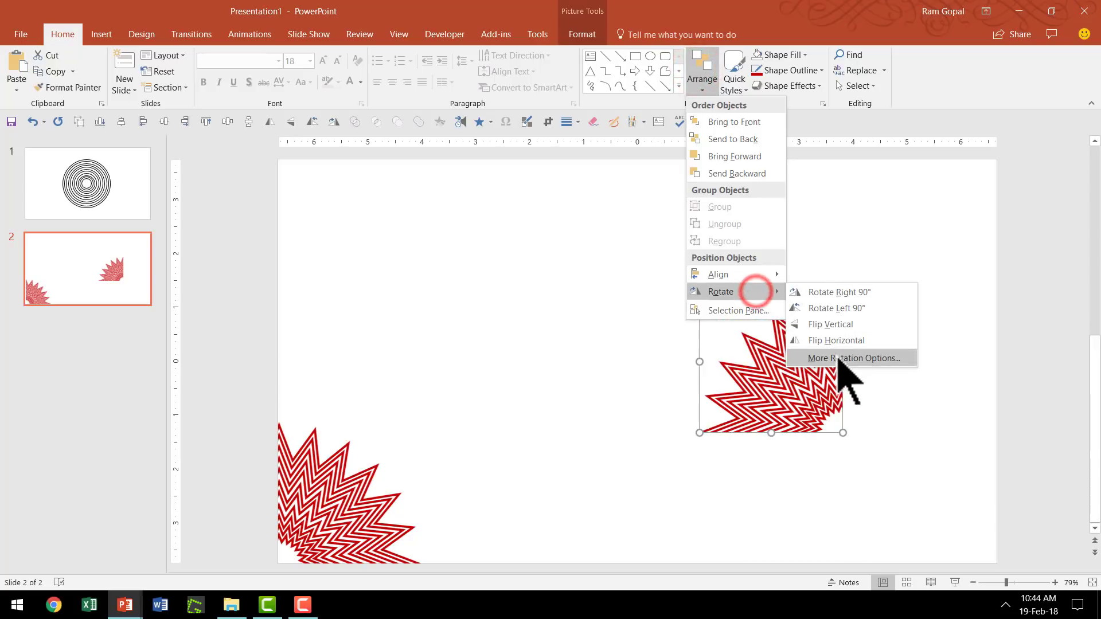
click(840, 325)
Move the flipped quarter to the top-right corner and paste the 'Title of the Presentation' block.
drag(803, 375, 959, 243)
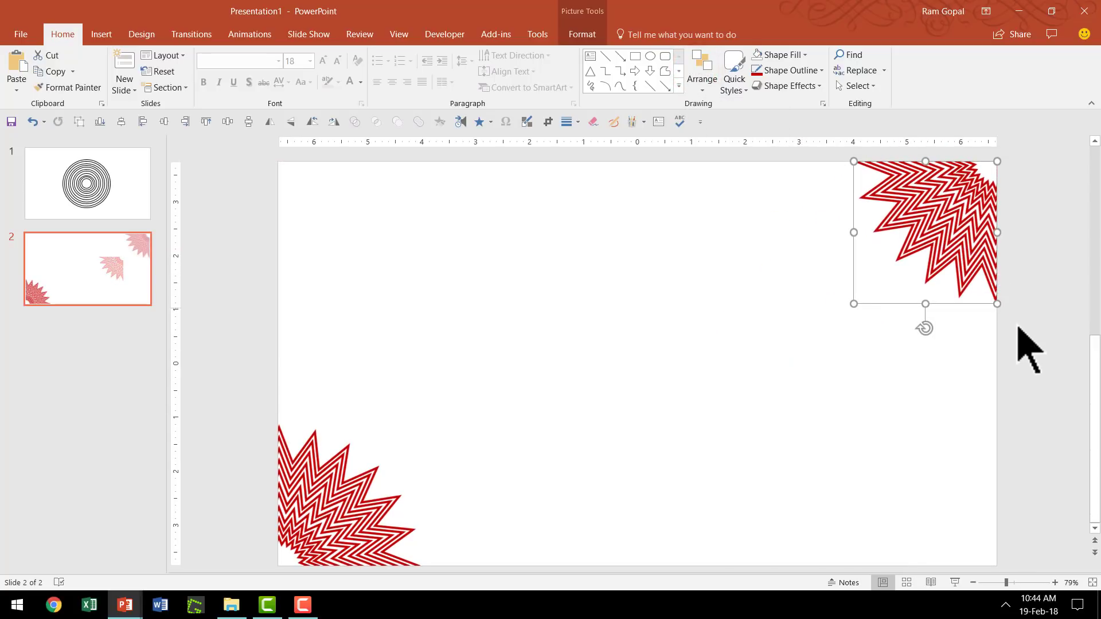
click(1038, 358)
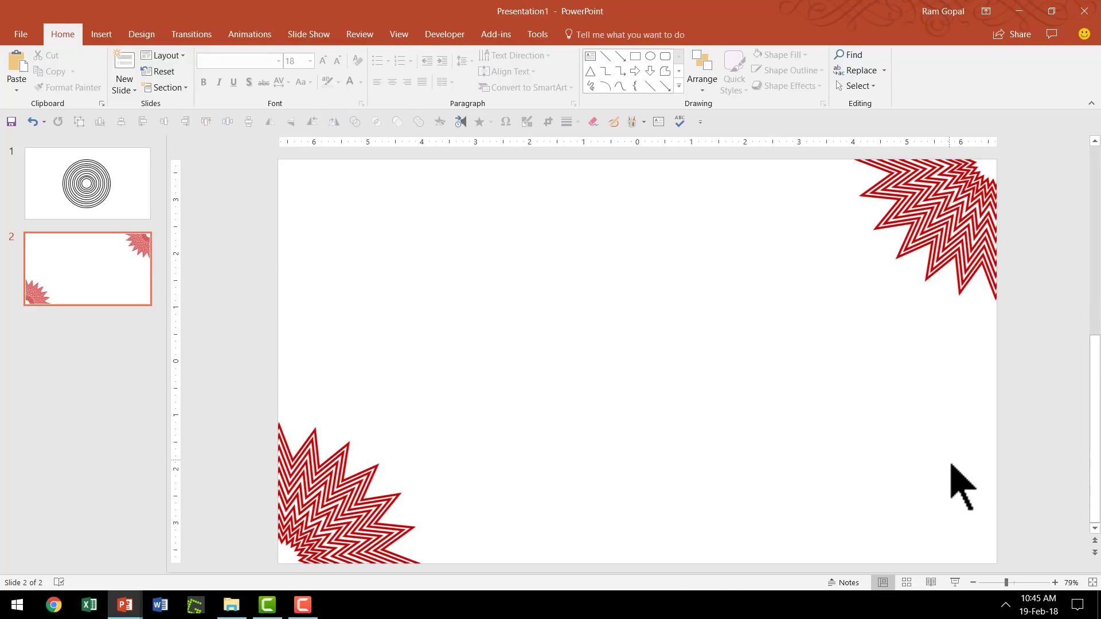
key(ctrl+v)
click(940, 497)
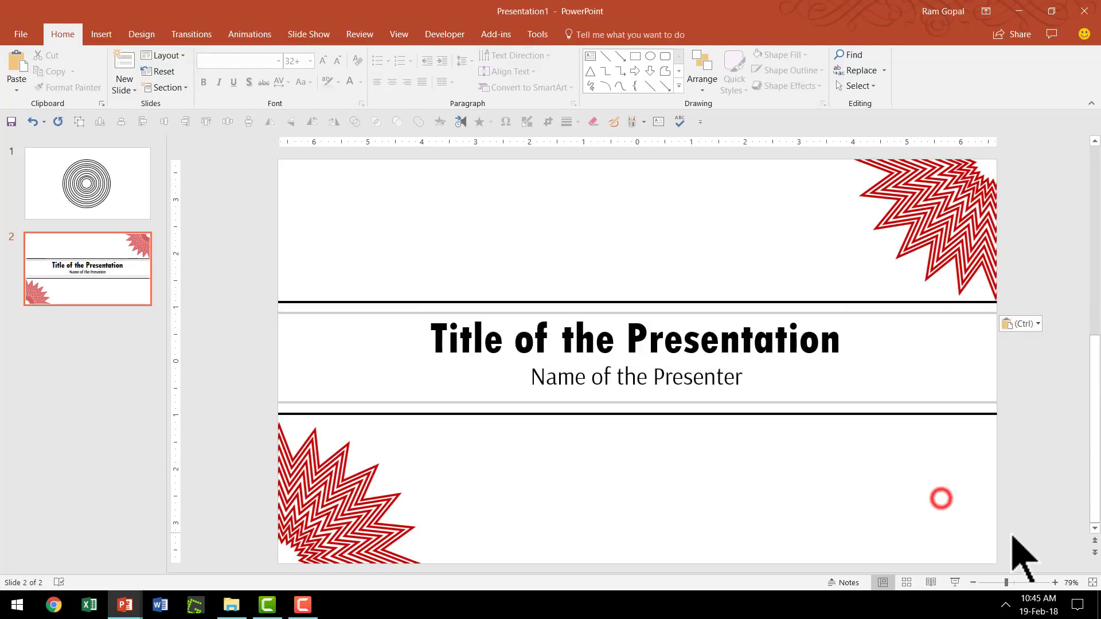